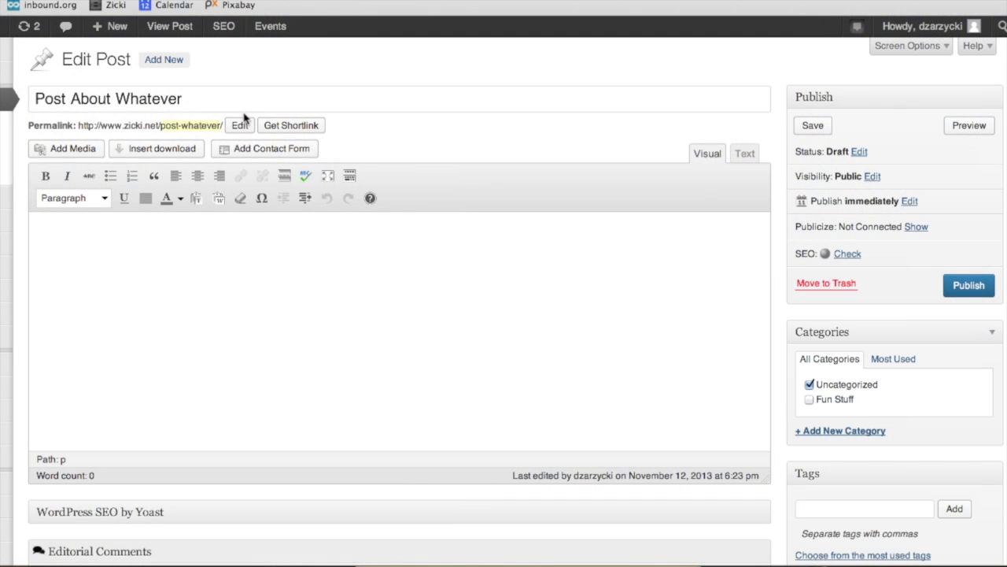
# Type the post body 'This is the first sentence.' and 'A rough draft if you will.'
pyautogui.click(187, 260)
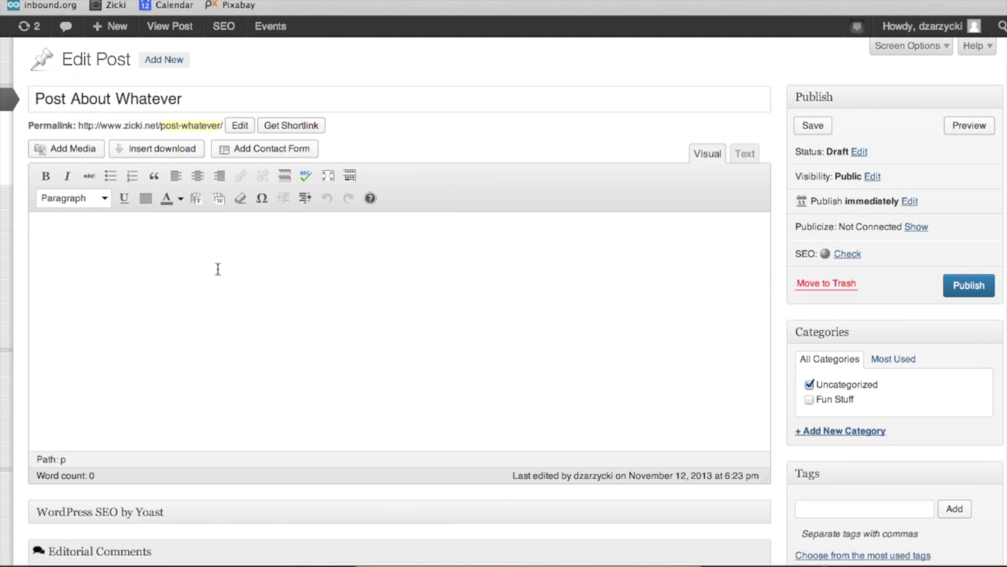
pyautogui.write('This is the first sentence')
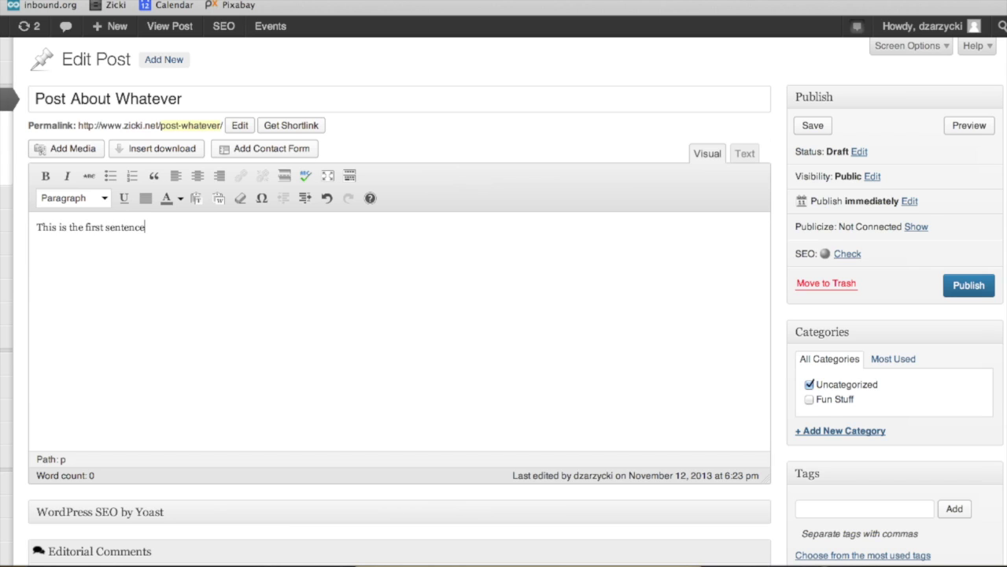
pyautogui.write('A rough draft if you will.')
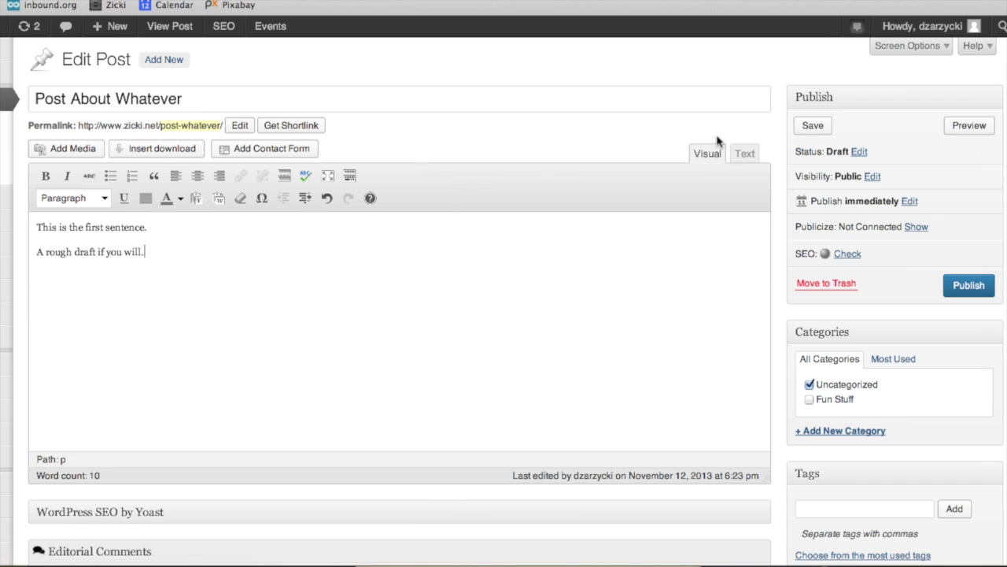
# Choose Pitch instead of Draft as the post status in the Publish box
pyautogui.click(860, 151)
pyautogui.click(863, 171)
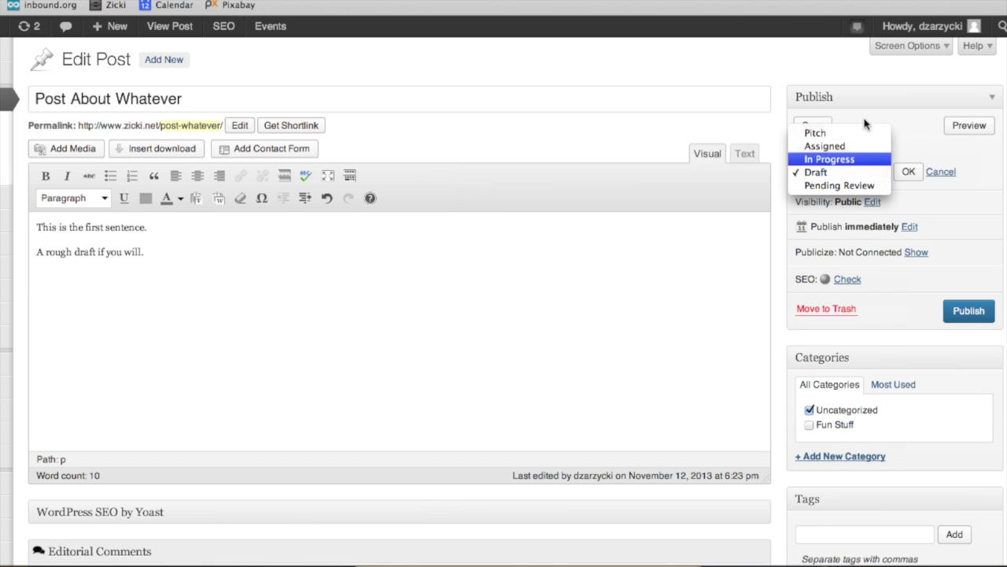
pyautogui.click(906, 142)
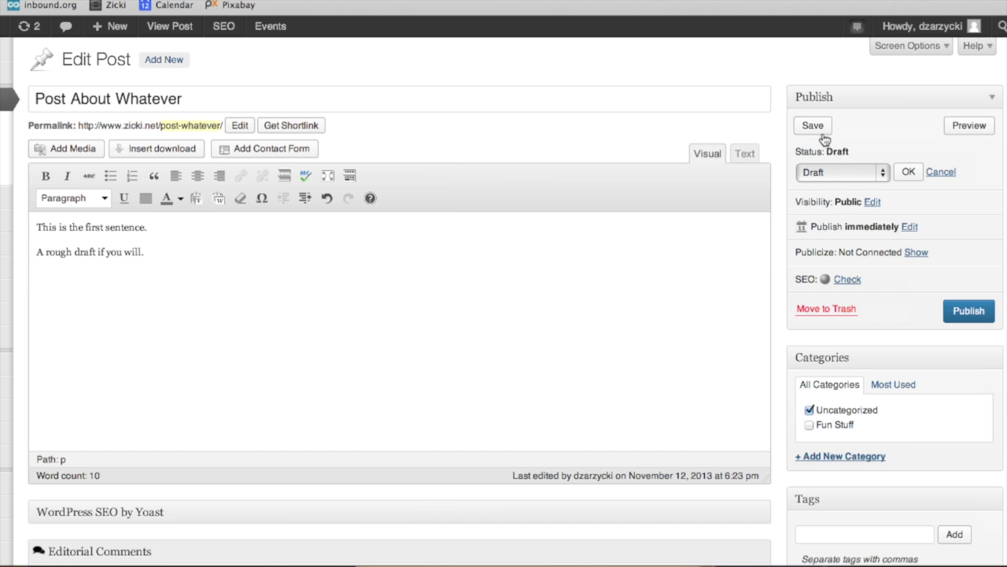
pyautogui.click(844, 172)
pyautogui.click(874, 133)
pyautogui.scroll(-3, 836, 226)
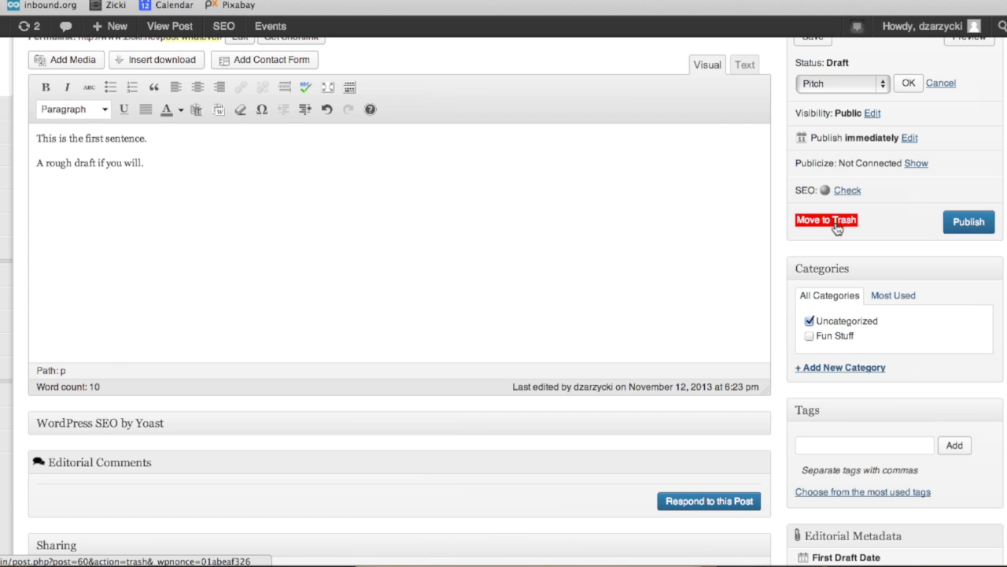
# Post the editorial comment 'This looks great, did you think about making the second sentence bold?'
pyautogui.scroll(-6, 836, 228)
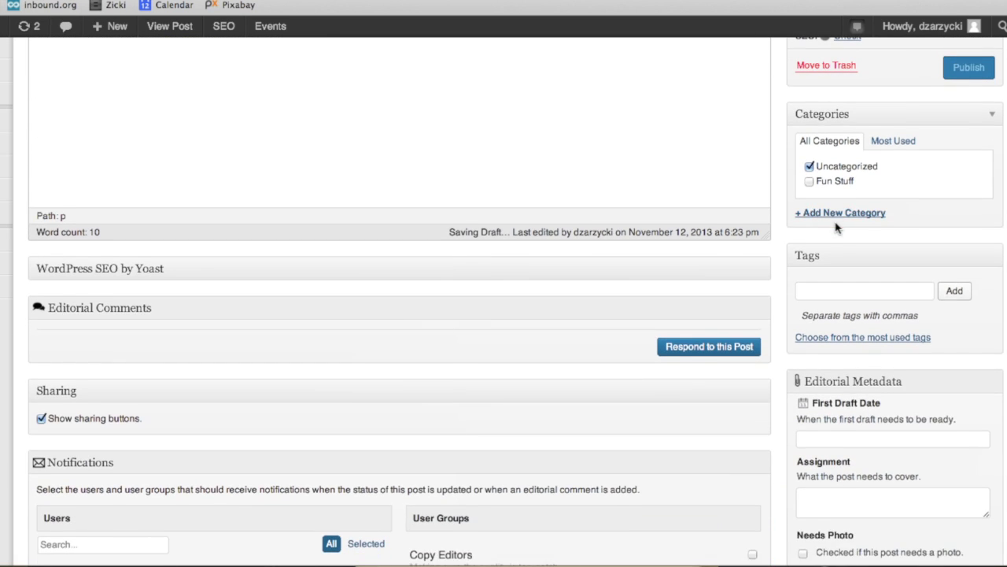
pyautogui.scroll(-1, 836, 226)
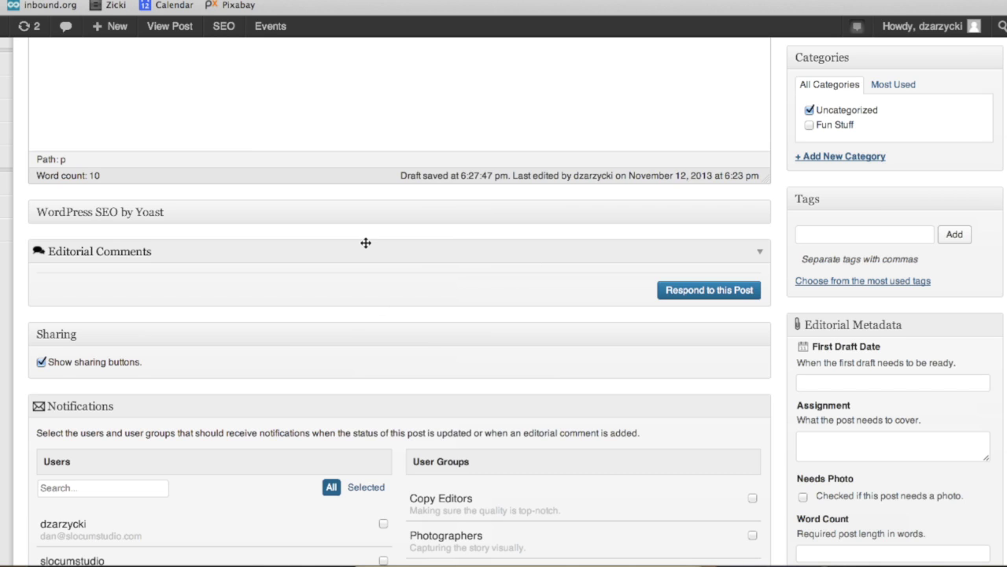
pyautogui.click(713, 293)
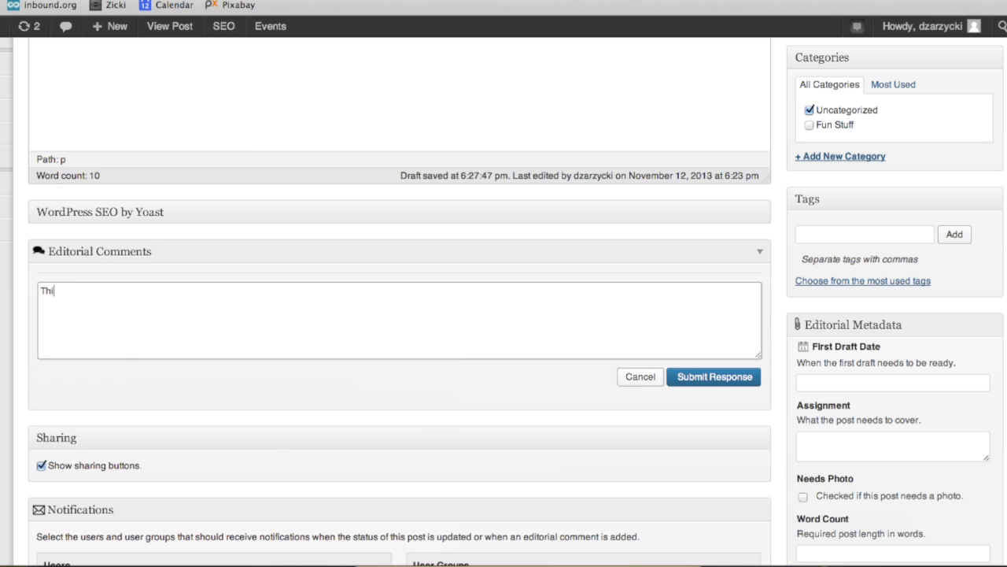
pyautogui.write('This looks great, did you thin')
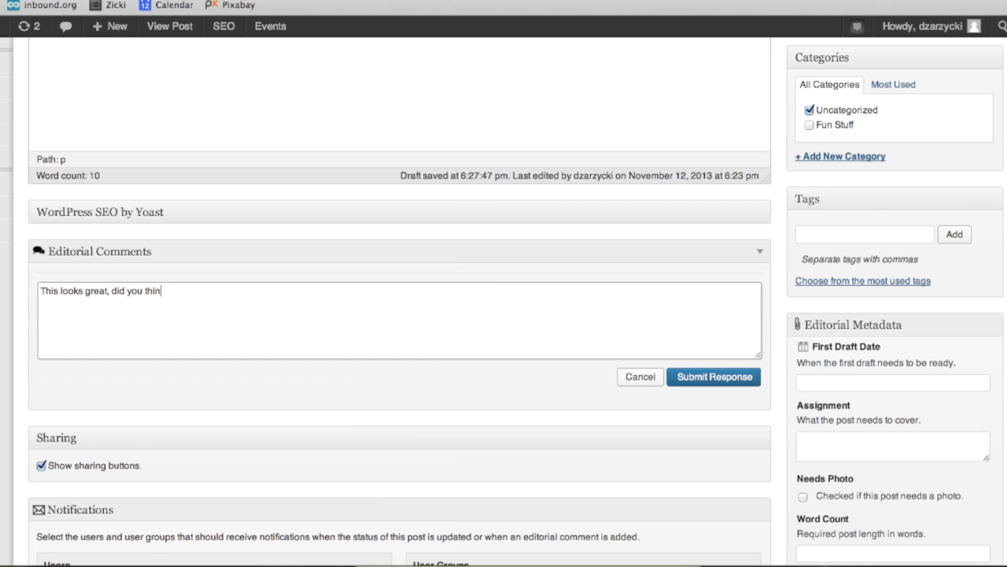
pyautogui.write('k about making the second sentence bold?')
pyautogui.click(722, 383)
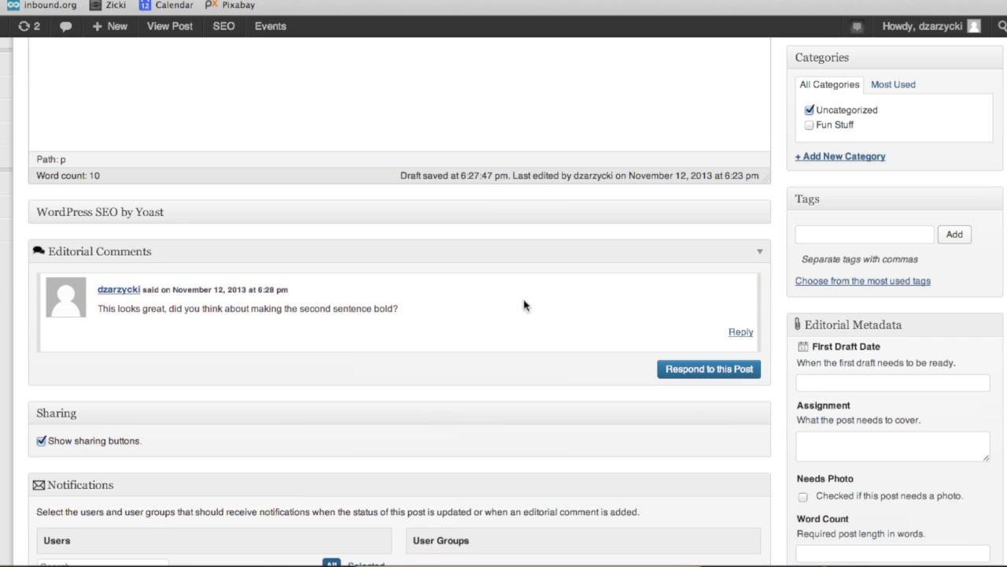
pyautogui.click(741, 331)
# Set the First Draft Date to November 15, 2013 in Editorial Metadata
pyautogui.scroll(7, 747, 358)
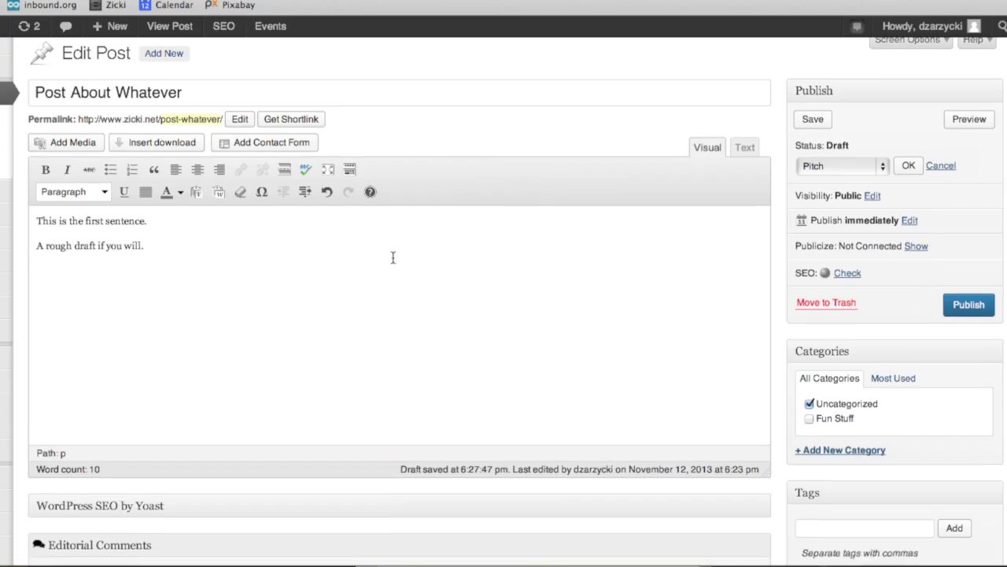
pyautogui.scroll(-2, 393, 256)
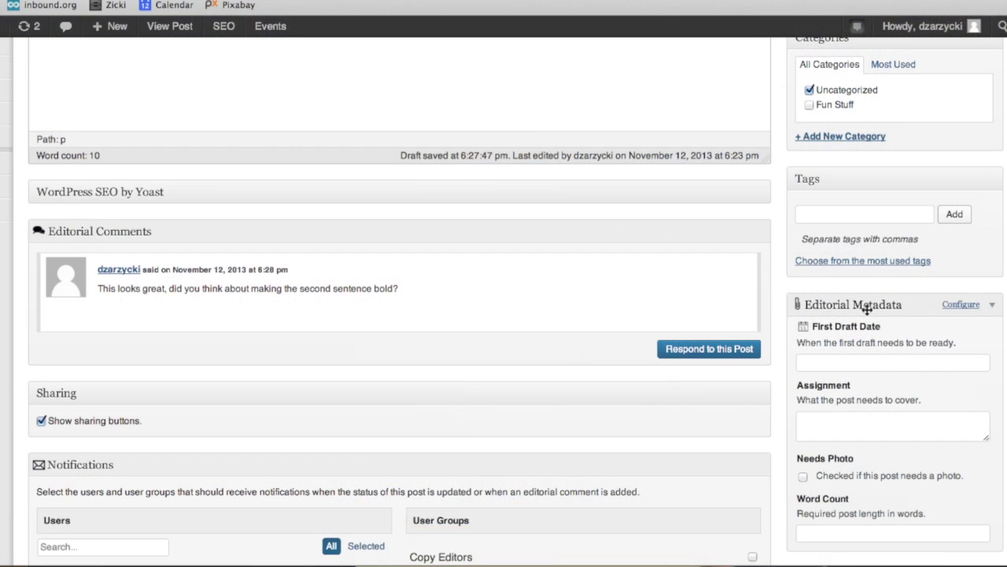
pyautogui.click(867, 364)
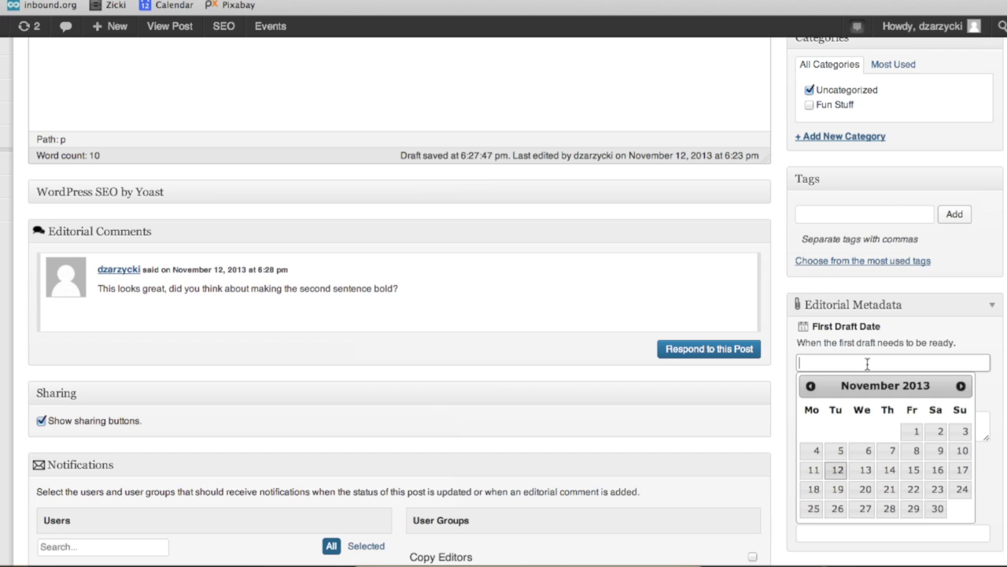
pyautogui.click(916, 470)
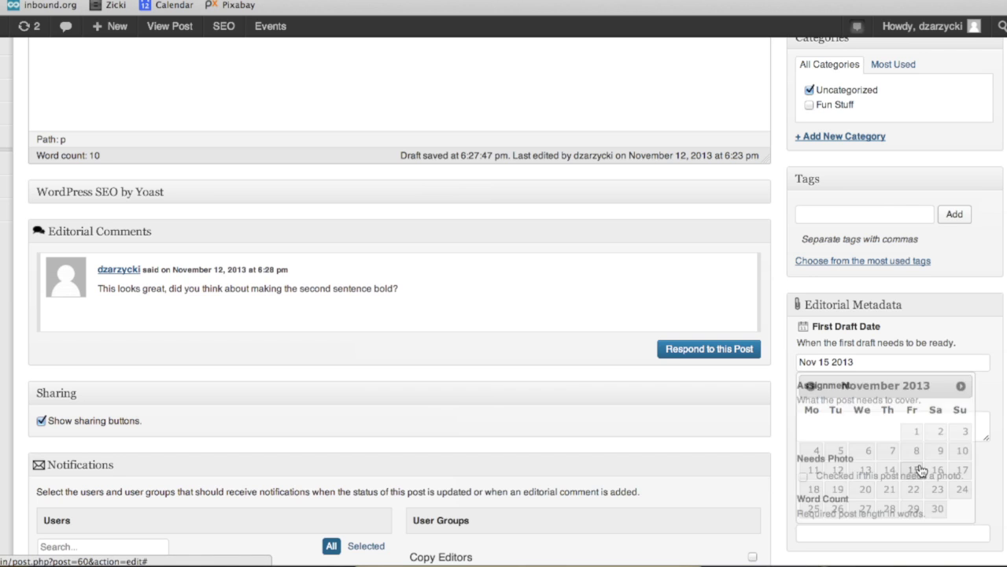
# Enter 'Lesson about wordpress' as the Assignment description
pyautogui.scroll(-2, 964, 402)
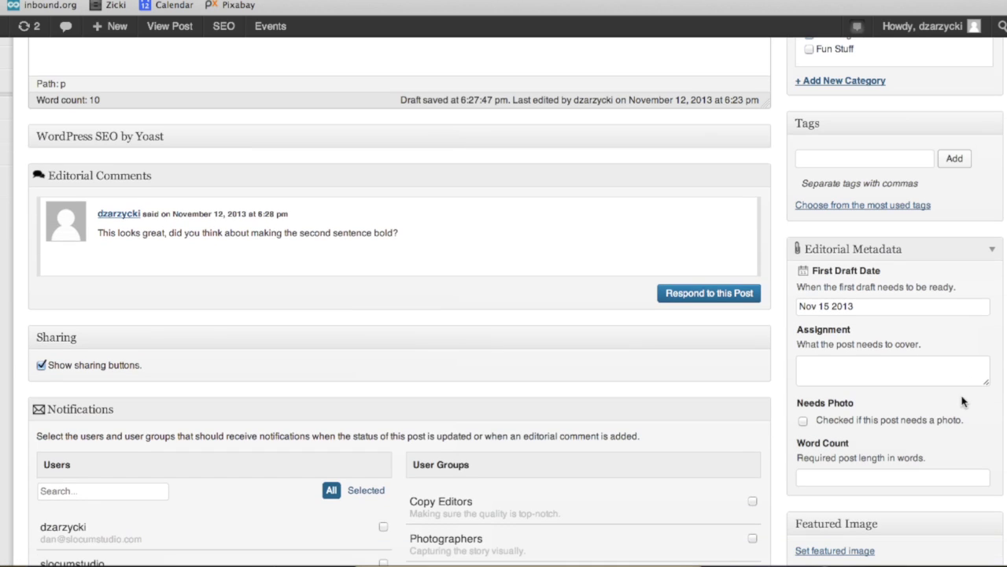
pyautogui.click(909, 378)
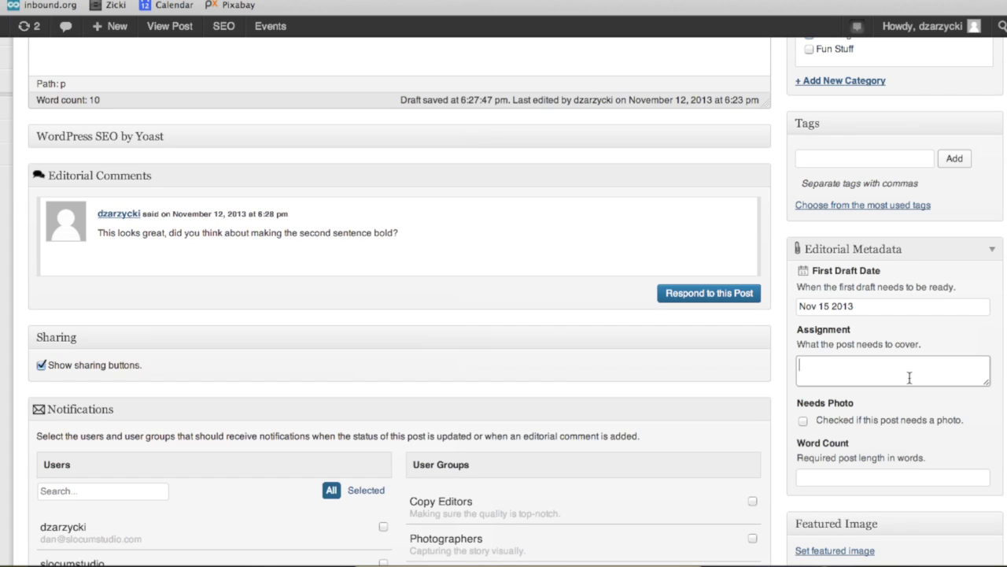
pyautogui.write('Lesson about wordpress')
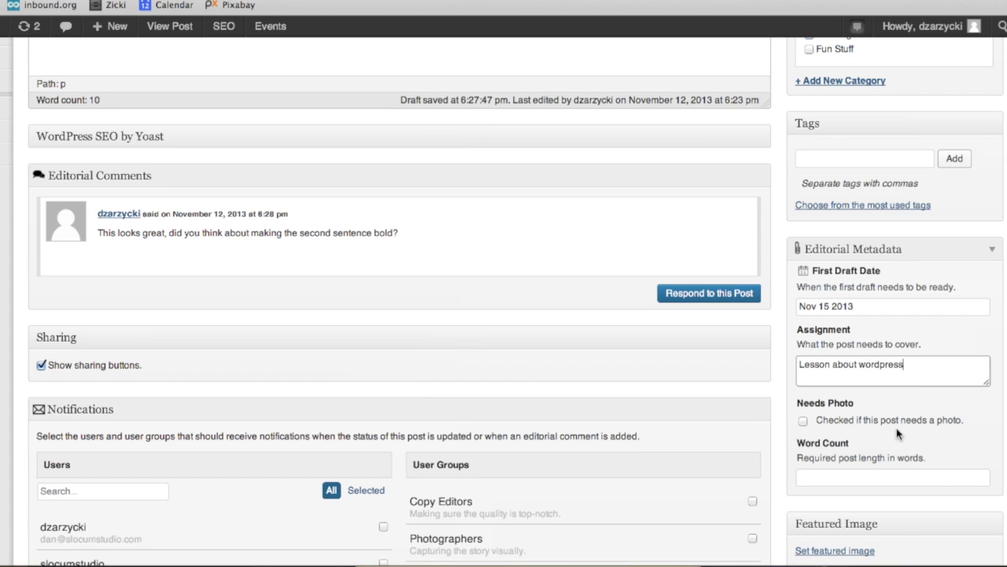
pyautogui.scroll(-3, 898, 428)
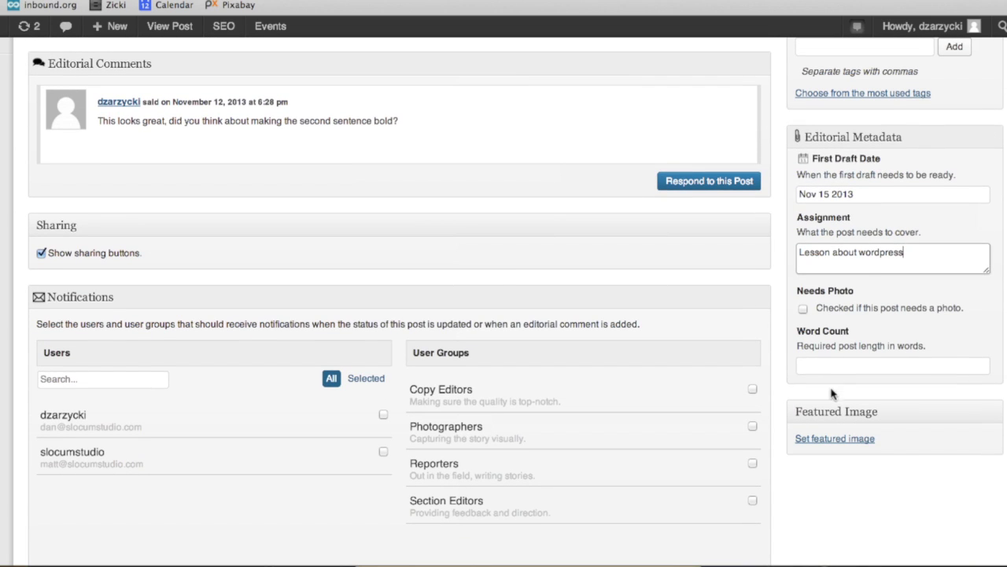
pyautogui.click(831, 365)
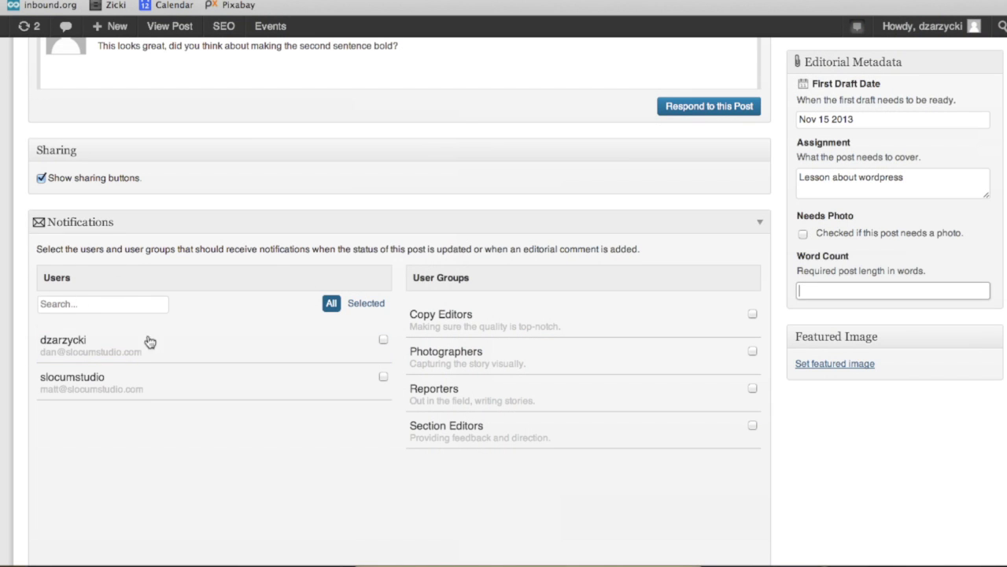
# Check and then uncheck the first user so no individual user gets notifications
pyautogui.click(383, 340)
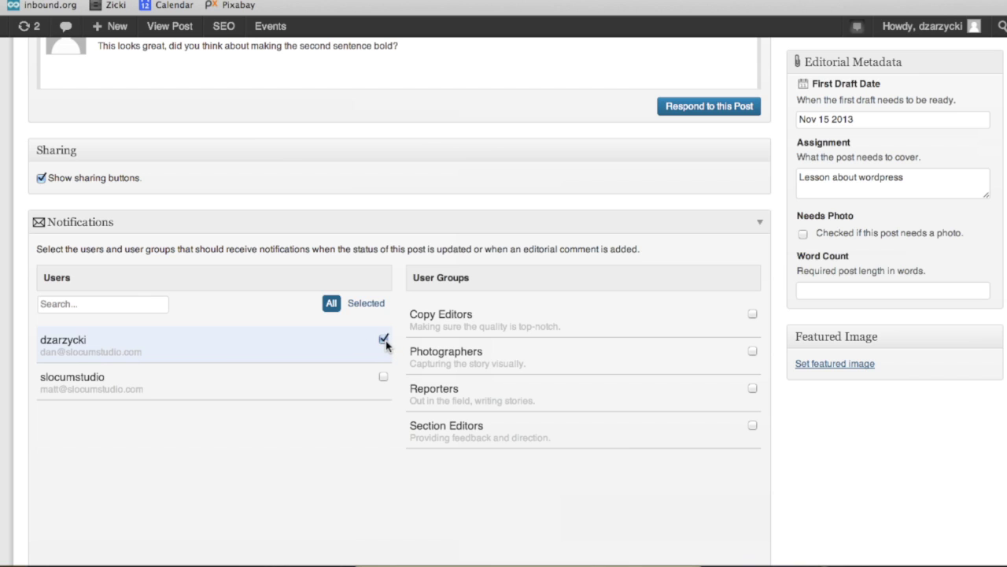
pyautogui.scroll(2, 520, 276)
pyautogui.click(384, 406)
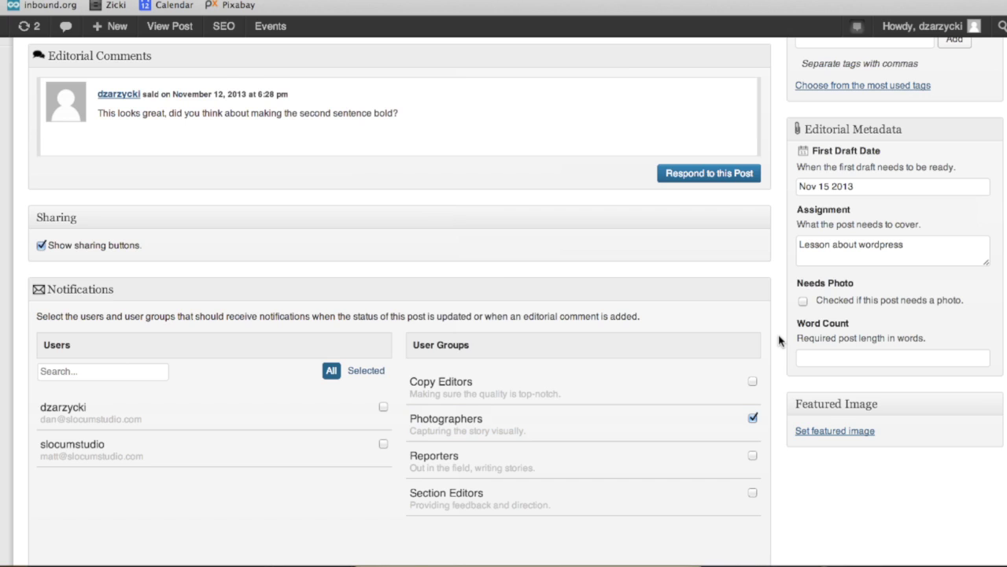
pyautogui.scroll(3, 779, 340)
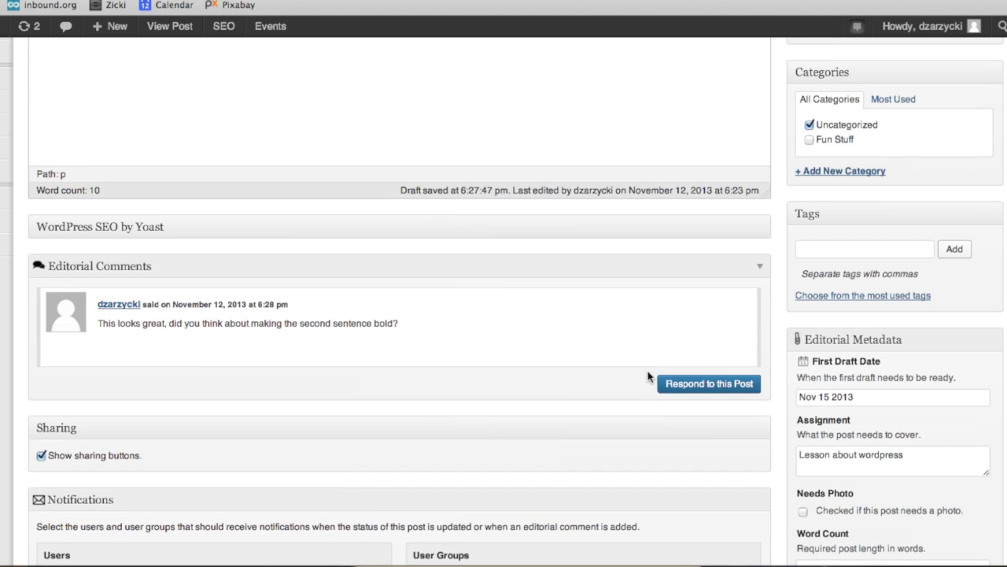